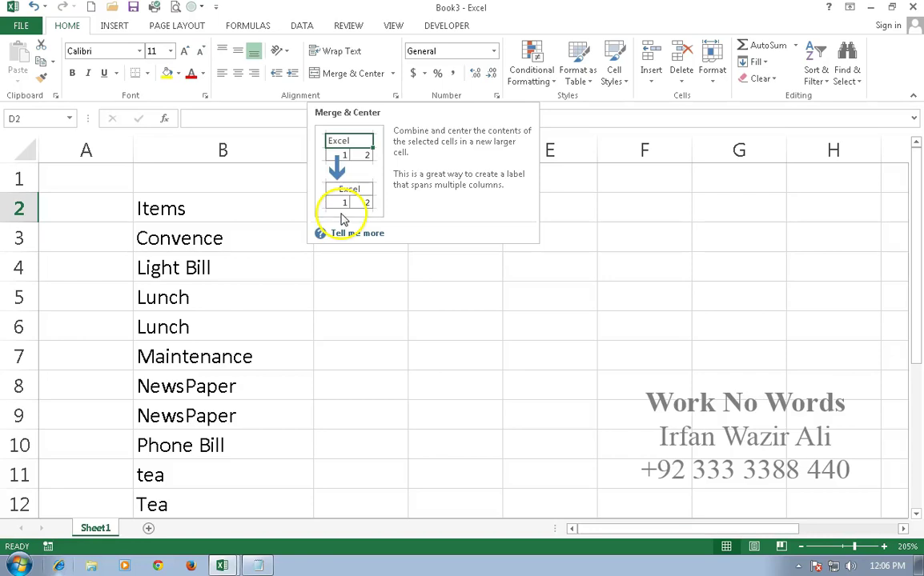
Switch the ribbon to the DATA tab to reach the data tools
click(301, 25)
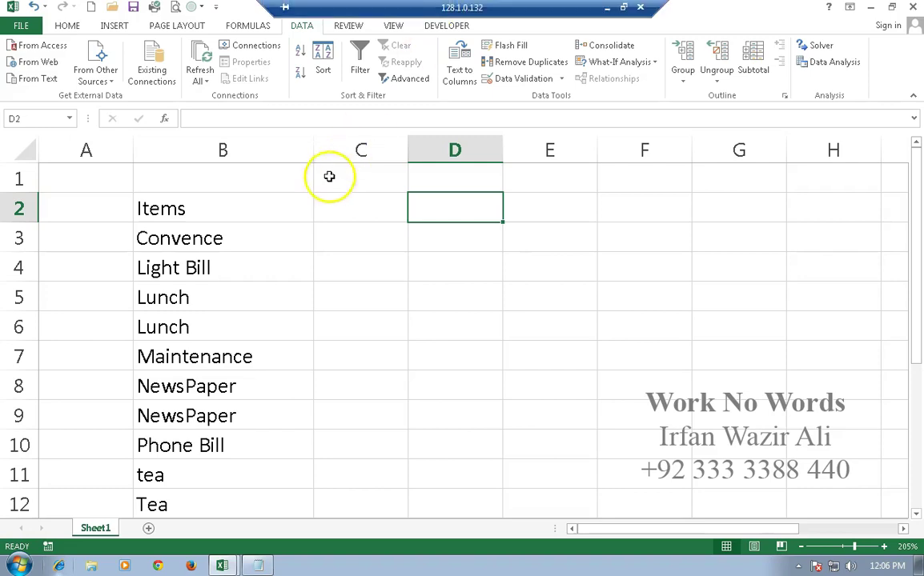
click(256, 200)
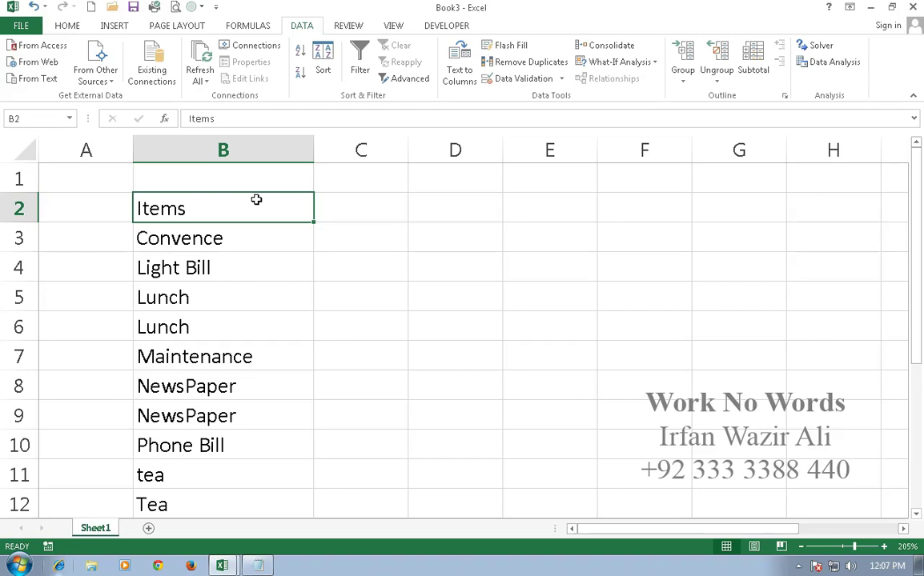
click(216, 308)
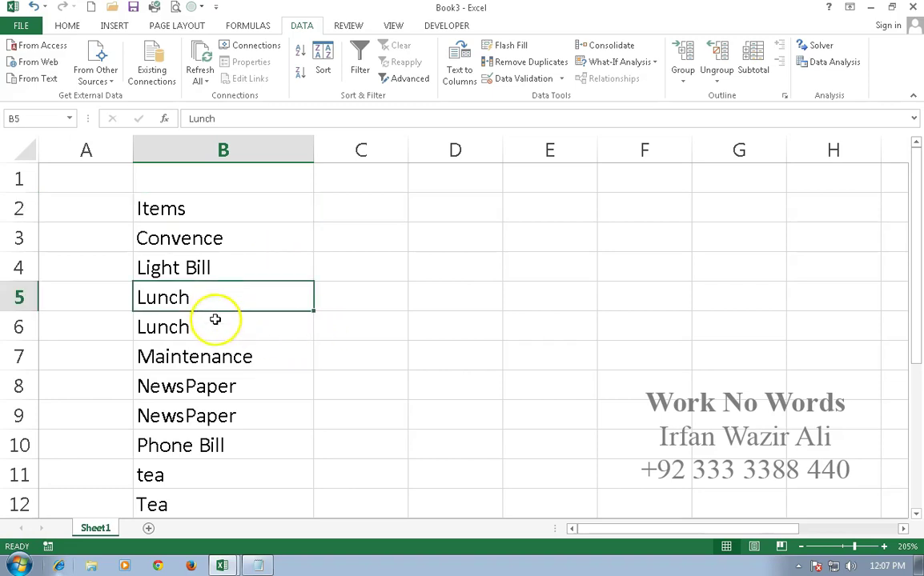
click(215, 325)
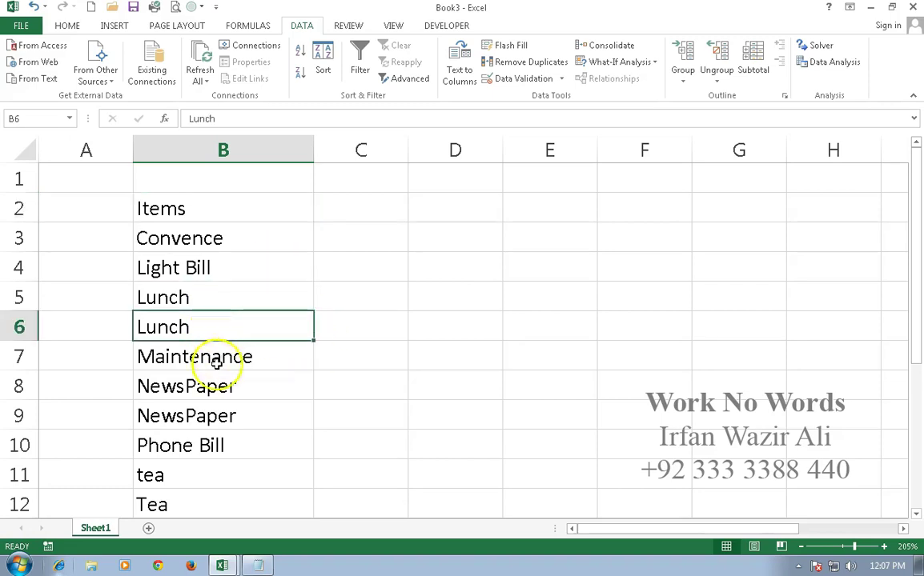
click(228, 389)
click(218, 414)
scroll(220, 412, down, 1)
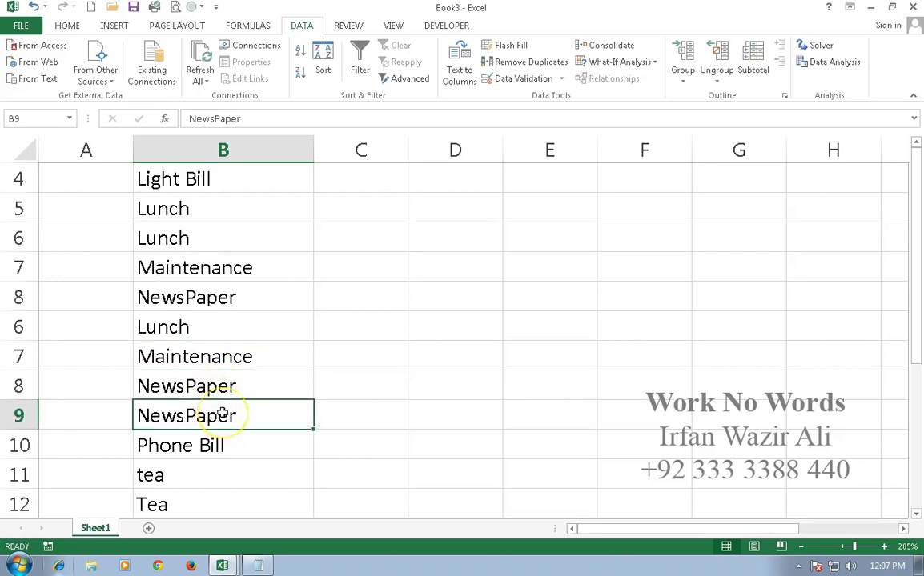
click(204, 391)
click(202, 411)
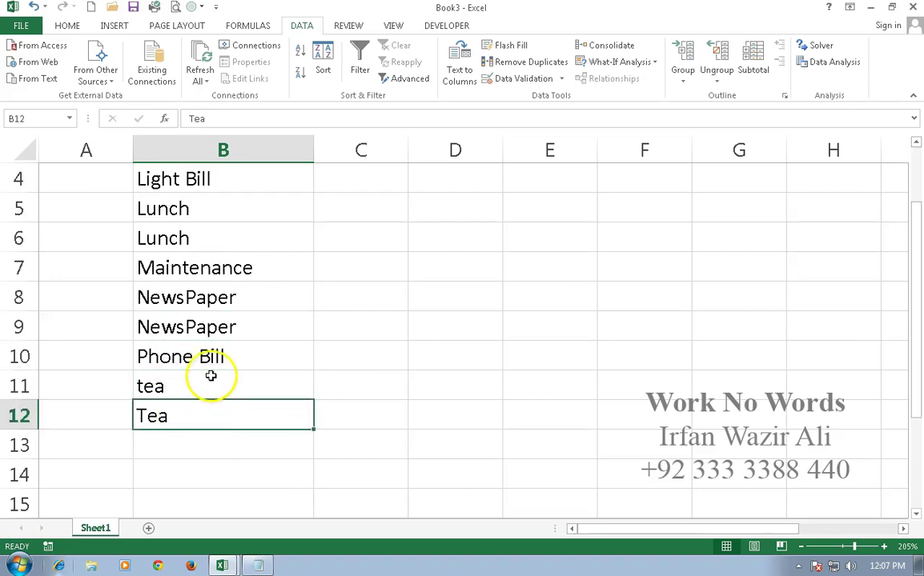
scroll(212, 377, up, 1)
click(251, 218)
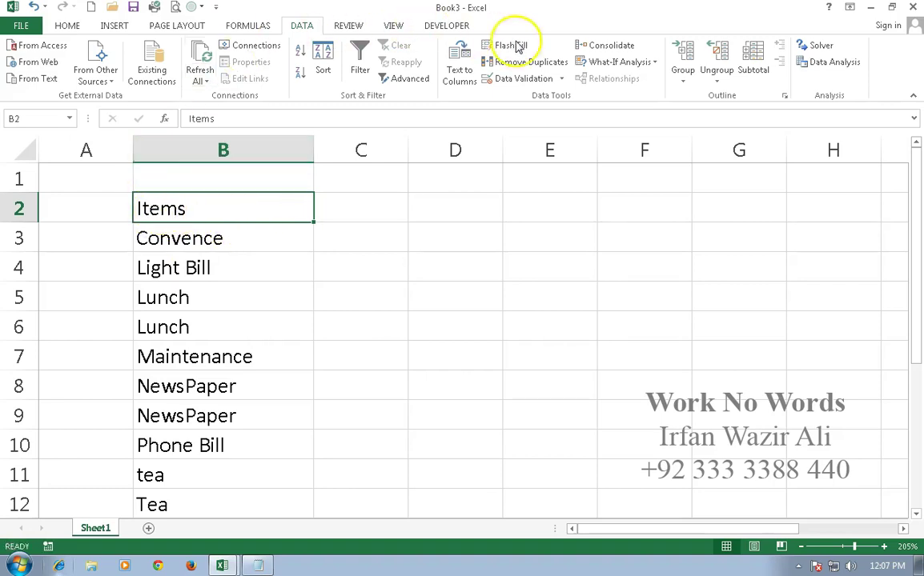
Run Remove Duplicates on the Items list with Column B checked
click(522, 64)
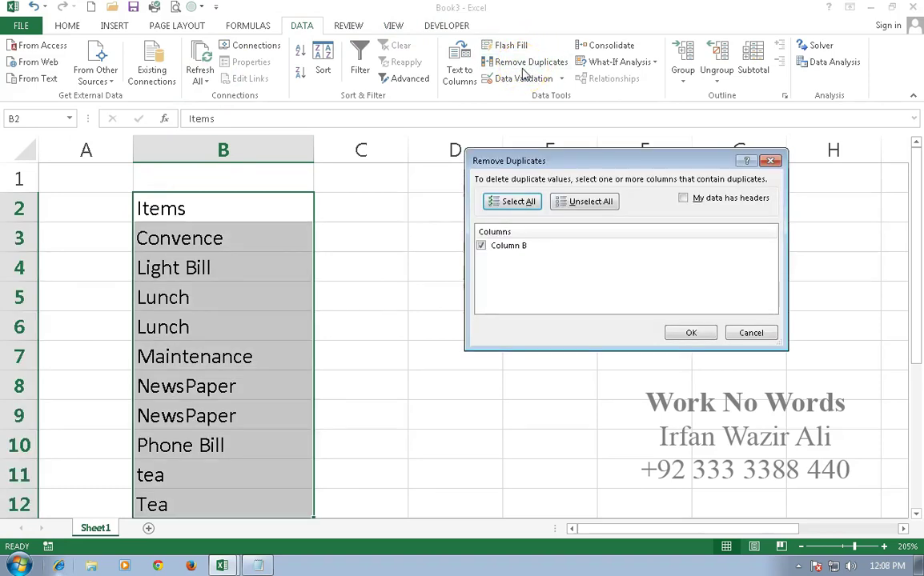
click(482, 250)
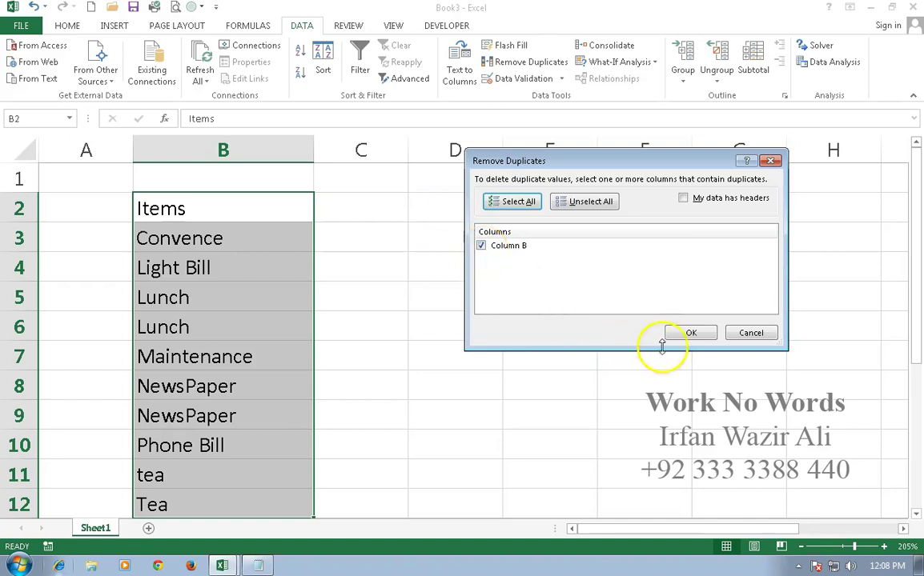
click(690, 333)
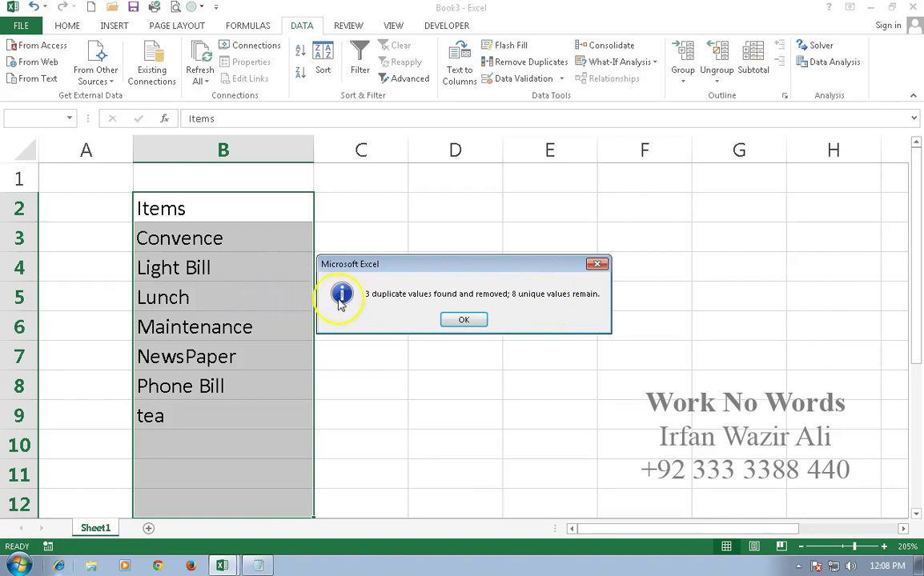
Close the duplicates-removed message and select cell C2
click(464, 320)
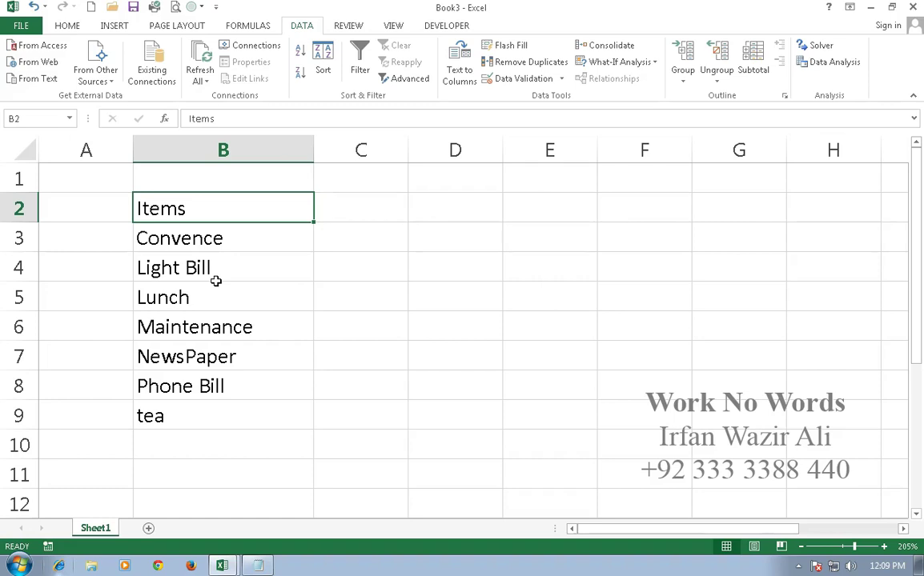
click(398, 220)
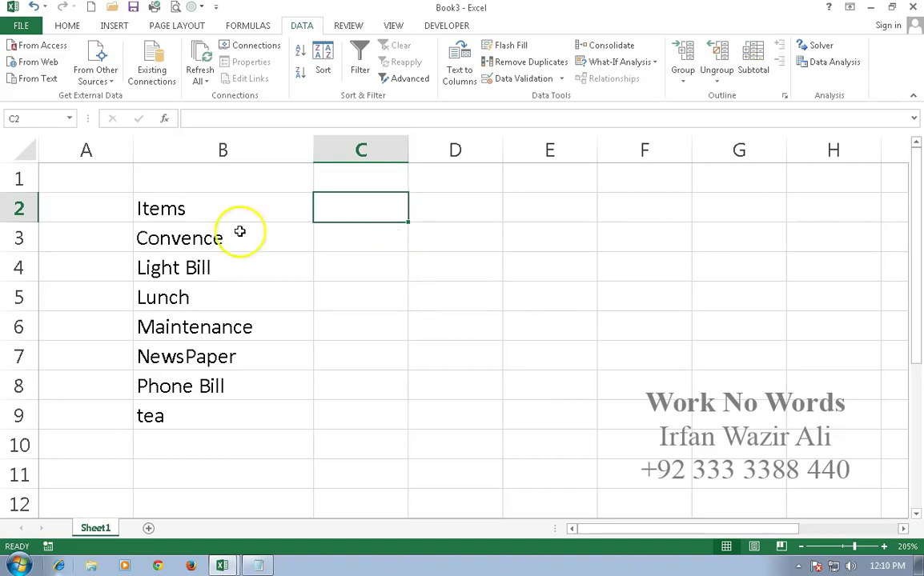
Copy the B2:B9 list with Ctrl+C and select D2 as the destination
drag(200, 208, 199, 415)
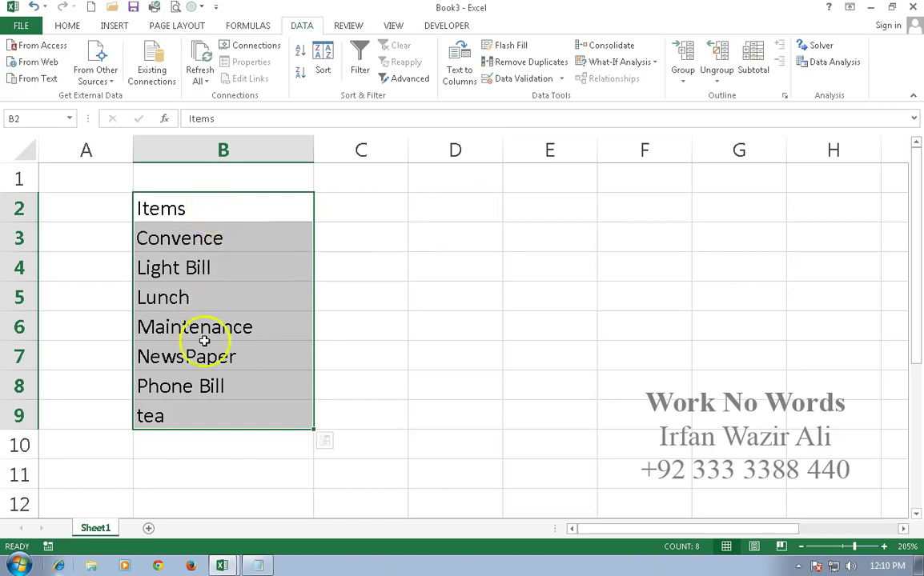
key(ctrl+c)
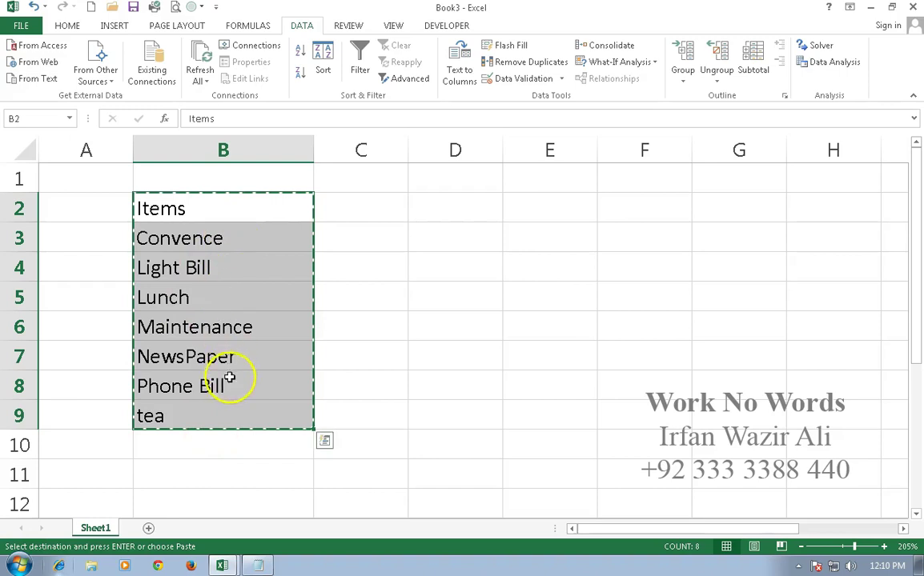
click(452, 201)
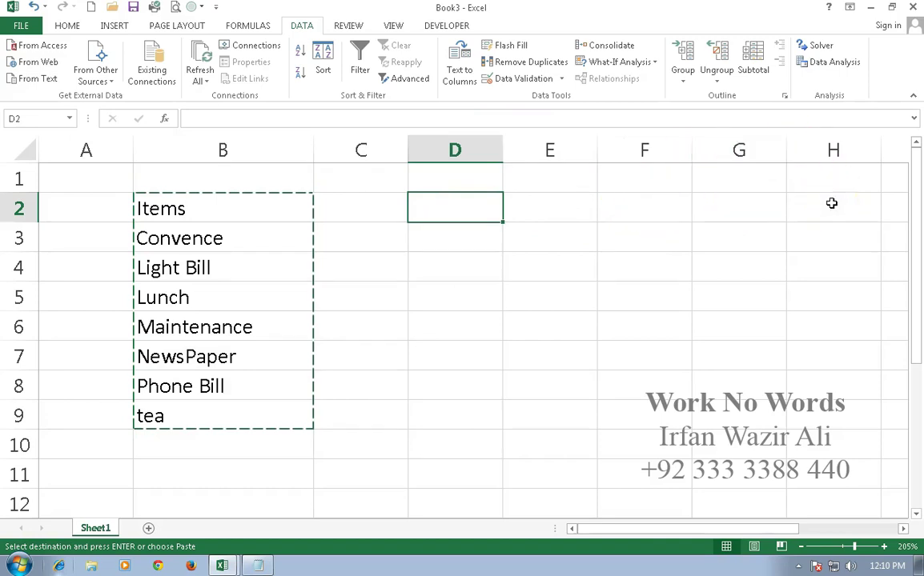
click(69, 25)
Paste the copied list with Transpose into D2:K2, then check the pasted row
click(17, 84)
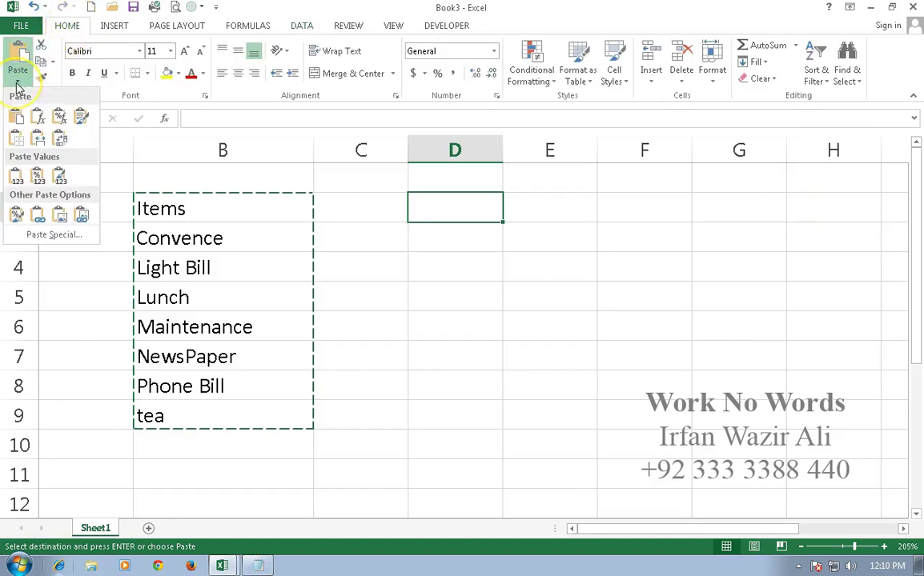
click(60, 141)
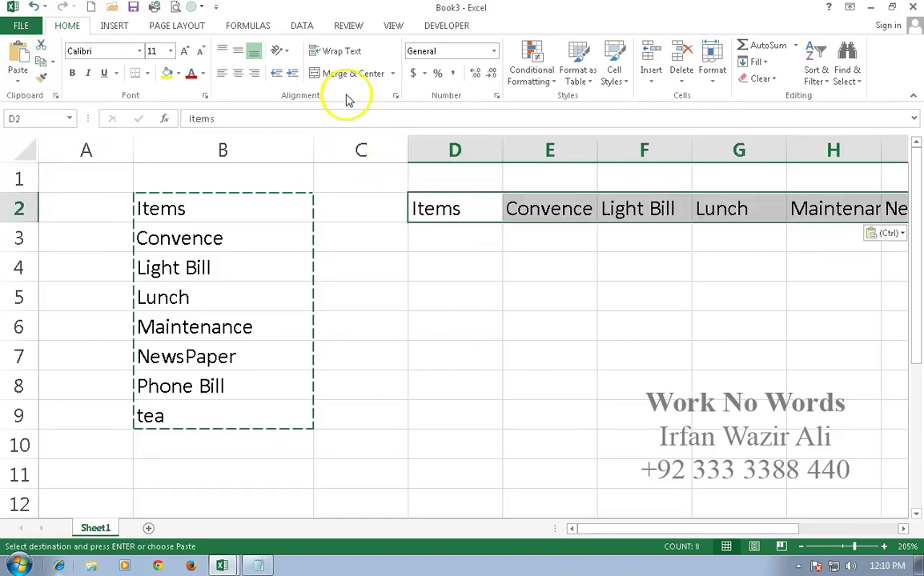
key(Escape)
key(Right)
key(Right)
key(Right)
key(Right)
key(Right)
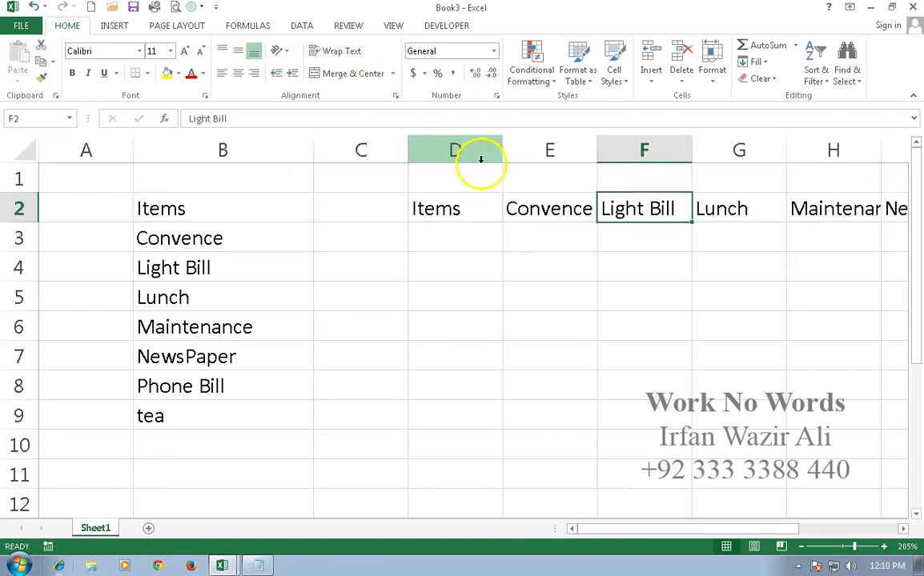
key(Right)
key(Right)
key(Right)
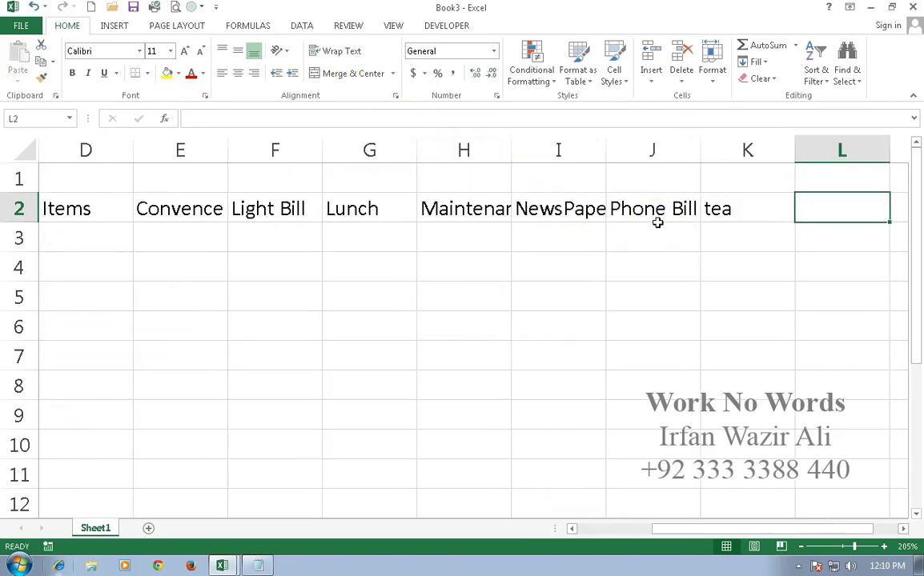
key(Left)
key(Left)
key(Left)
key(Left)
key(Left)
key(Left)
key(Left)
key(Left)
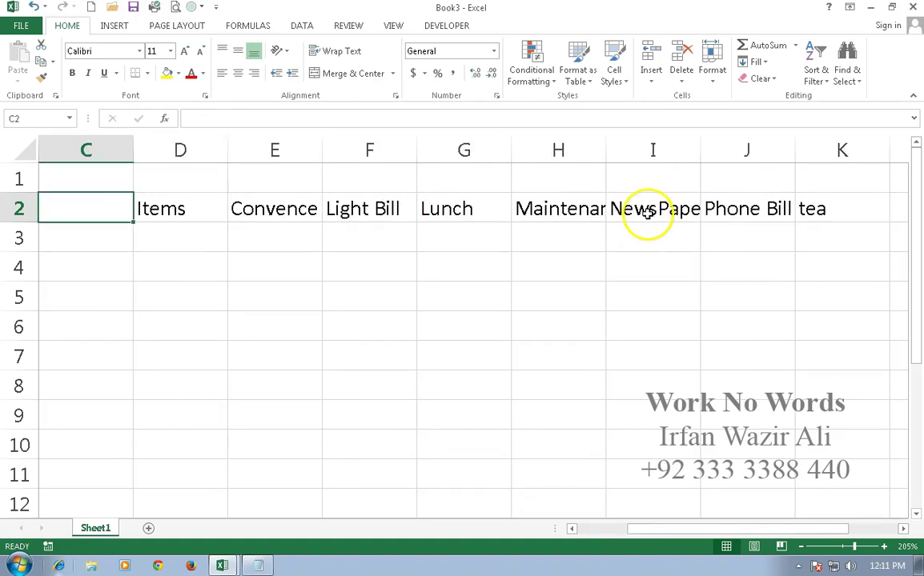
key(Right)
key(Right)
key(Right)
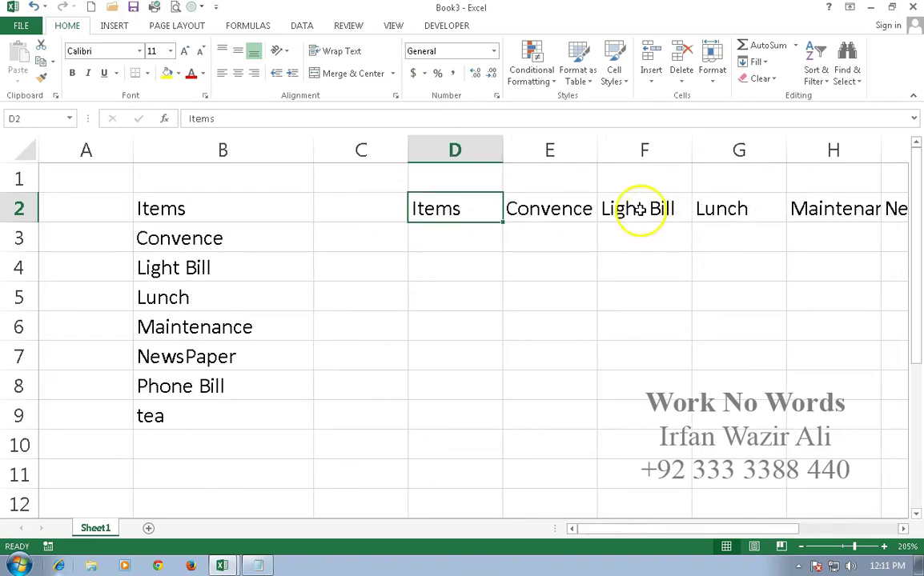
click(445, 292)
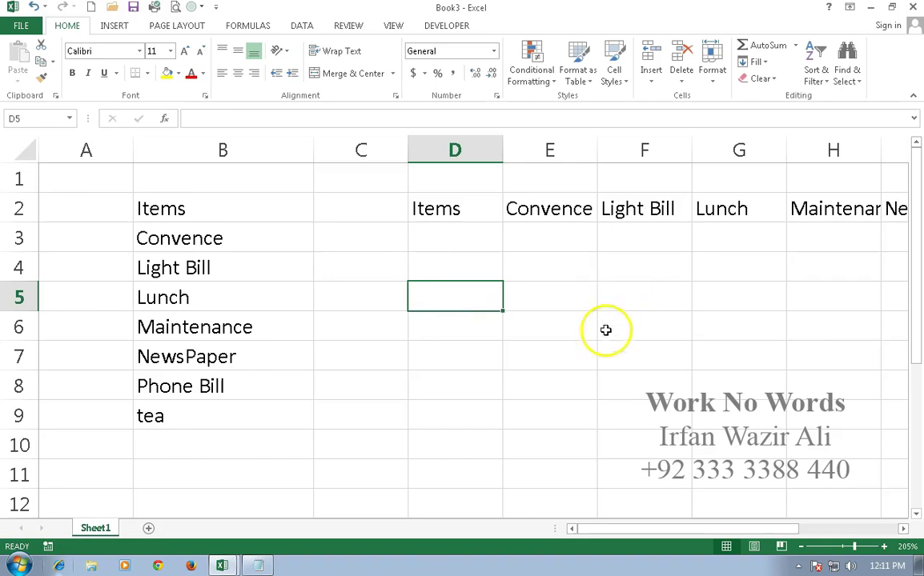
Enter 'Items hard Disk Ram Monitor CD Drive Mouse Keyboard' into cell D5
text(Item)
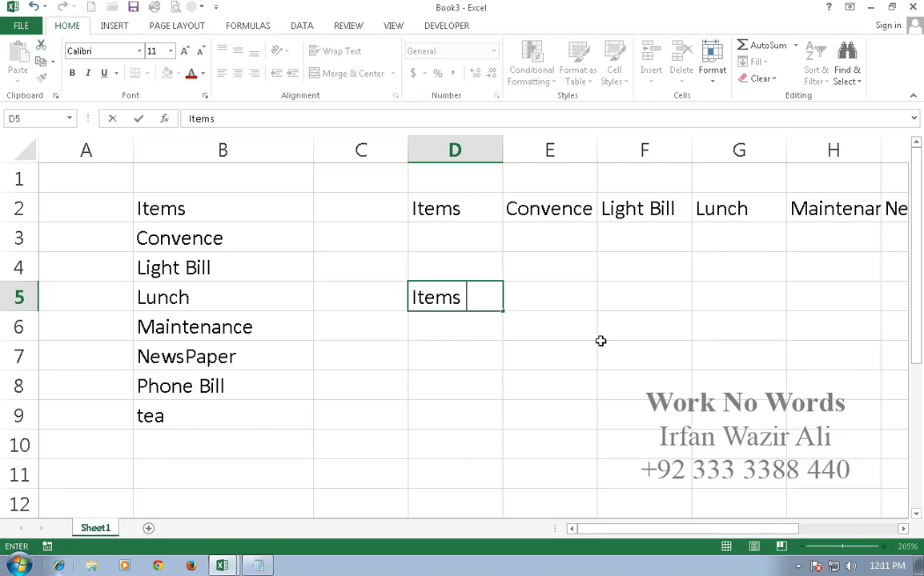
text(s hard Disk)
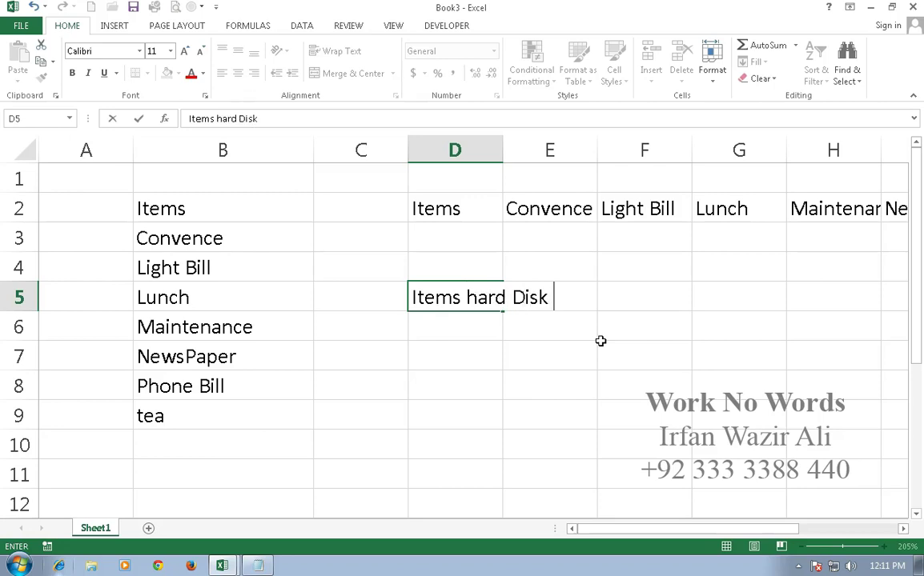
text( Ram)
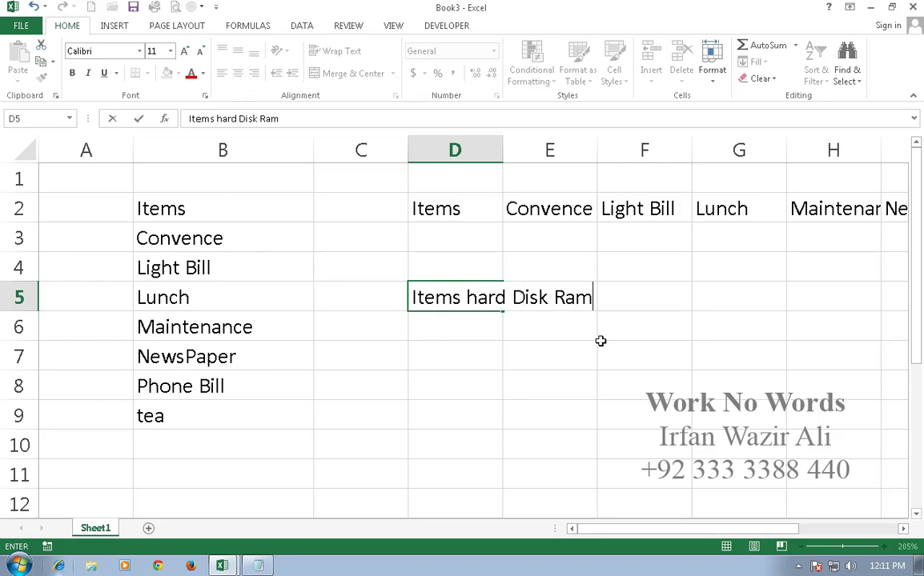
text( Monitor)
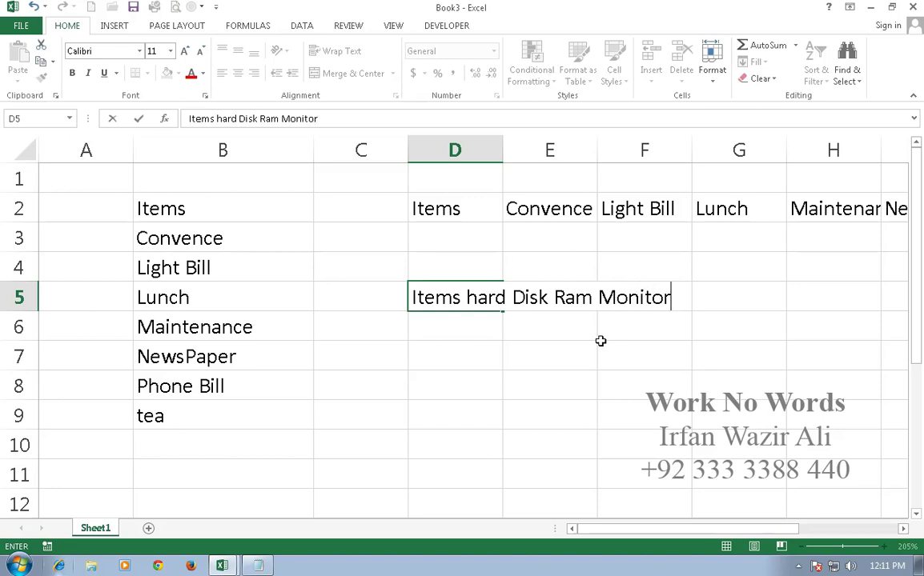
text( CD)
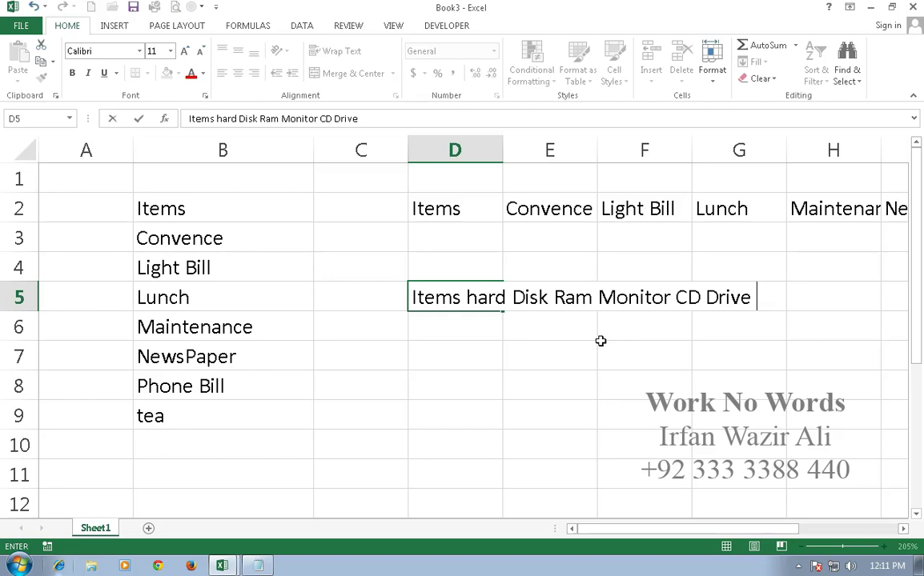
text( Drive Mouse Keyboard)
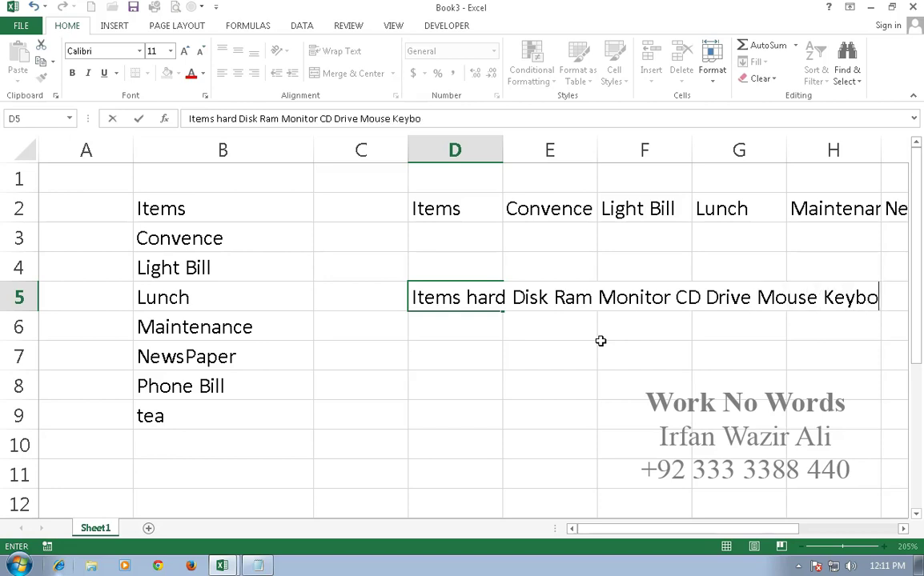
key(Return)
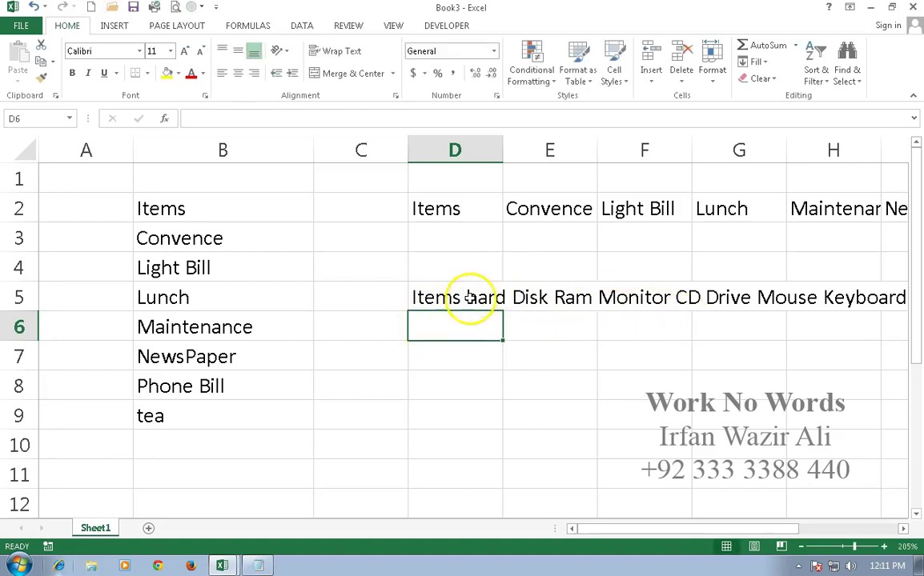
click(423, 304)
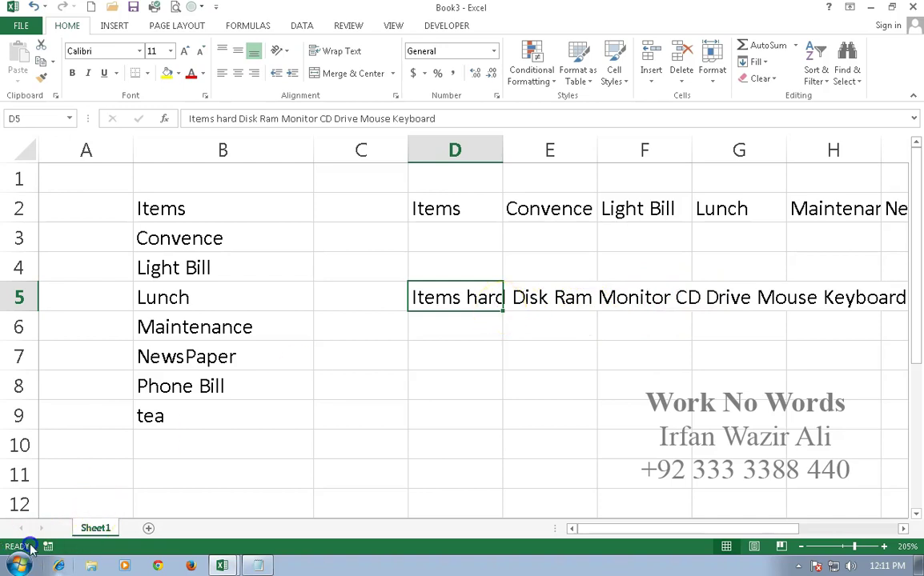
Check the column B list and row 2 headers, then reselect D5 and show the DATA tab
drag(466, 300, 490, 297)
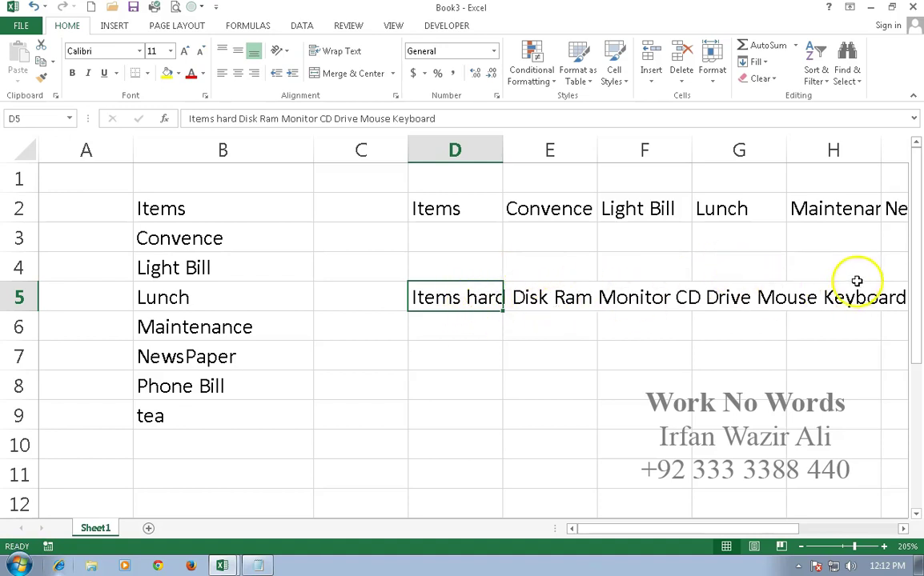
drag(200, 208, 200, 419)
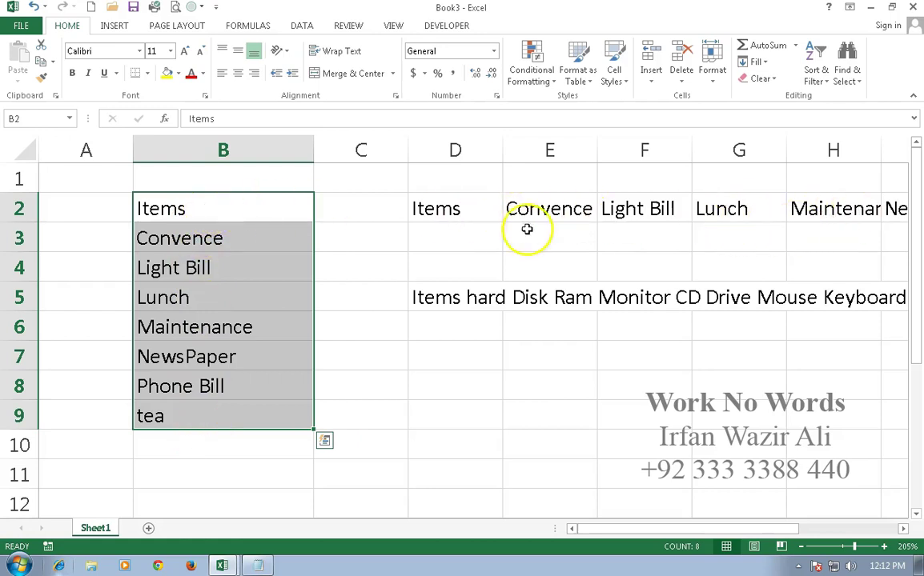
click(438, 210)
click(544, 208)
click(629, 206)
click(735, 206)
click(814, 206)
click(896, 208)
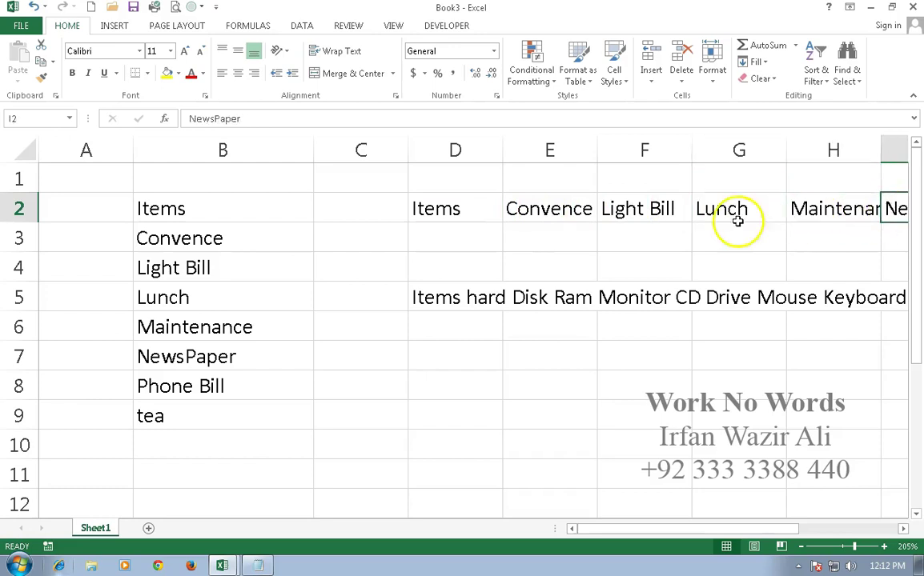
click(448, 297)
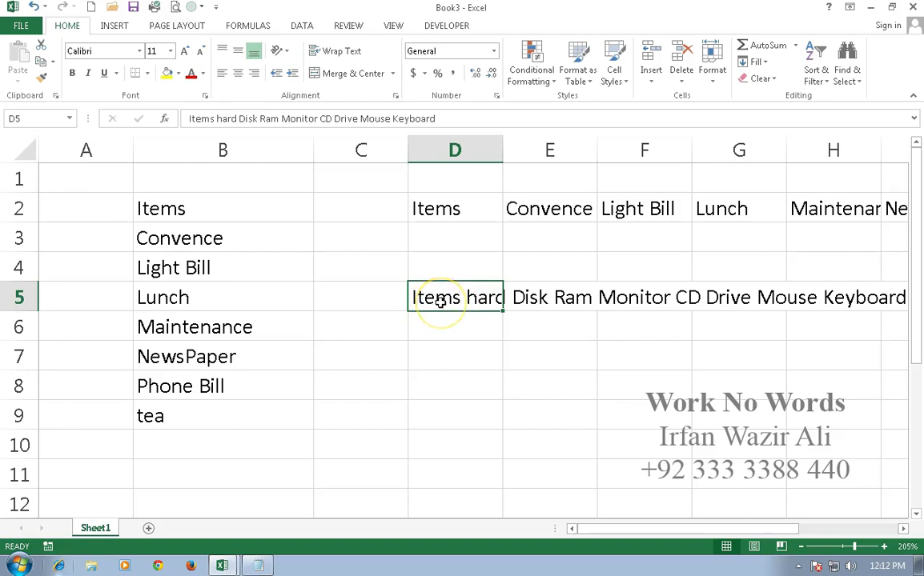
click(464, 301)
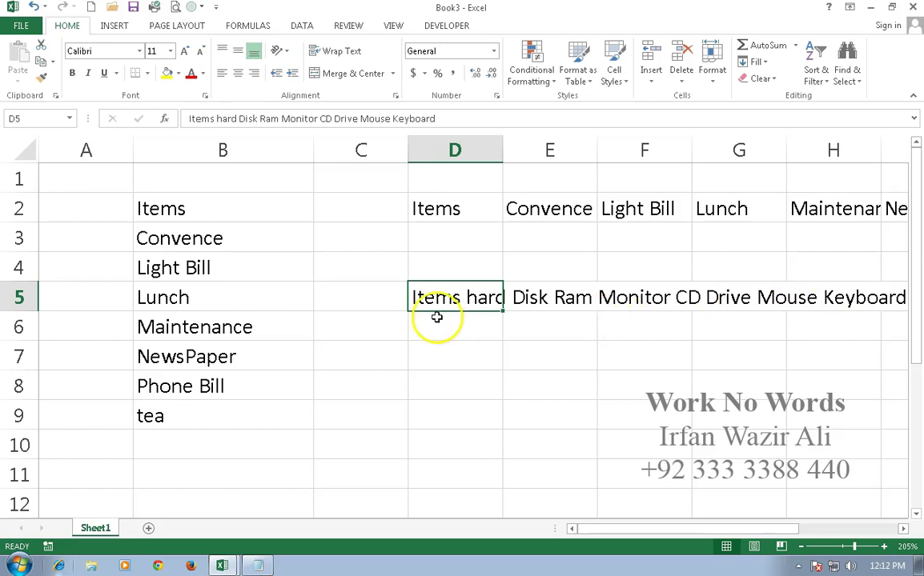
click(304, 26)
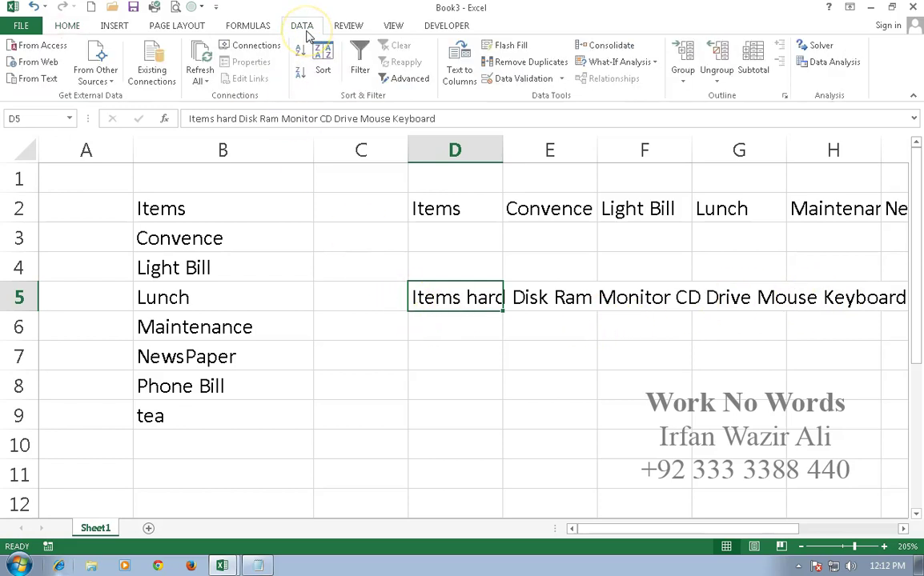
Split D5 with fixed-width Text to Columns using the default breaks, destination $D$5
click(457, 66)
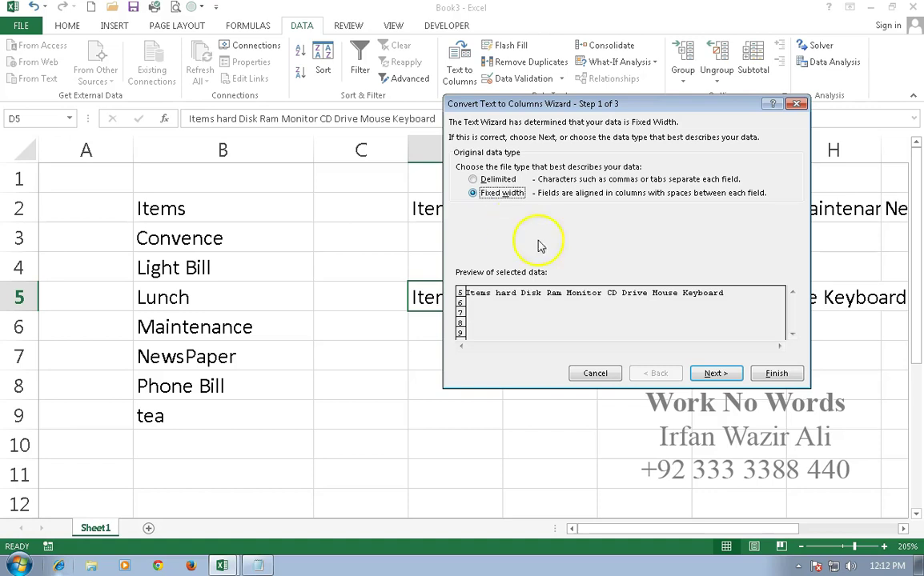
click(713, 371)
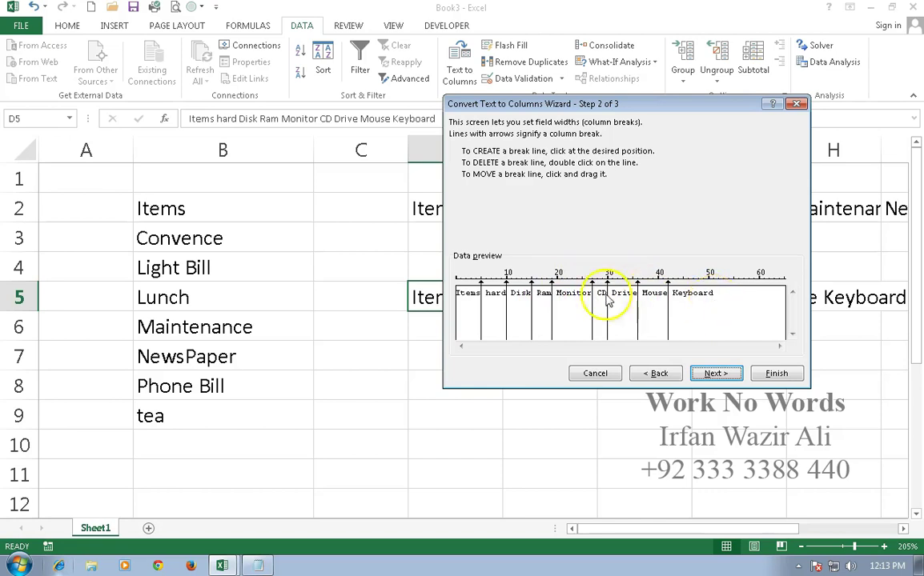
click(714, 373)
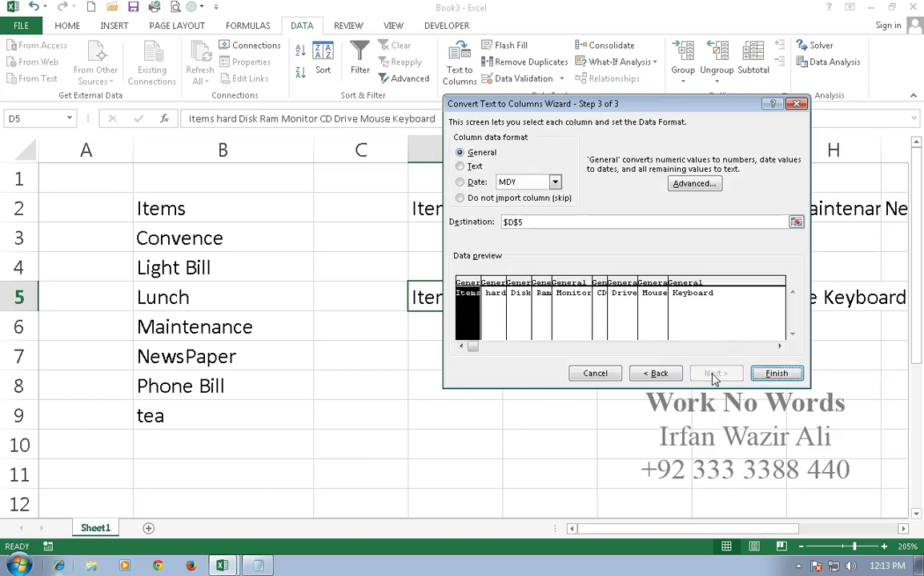
click(792, 379)
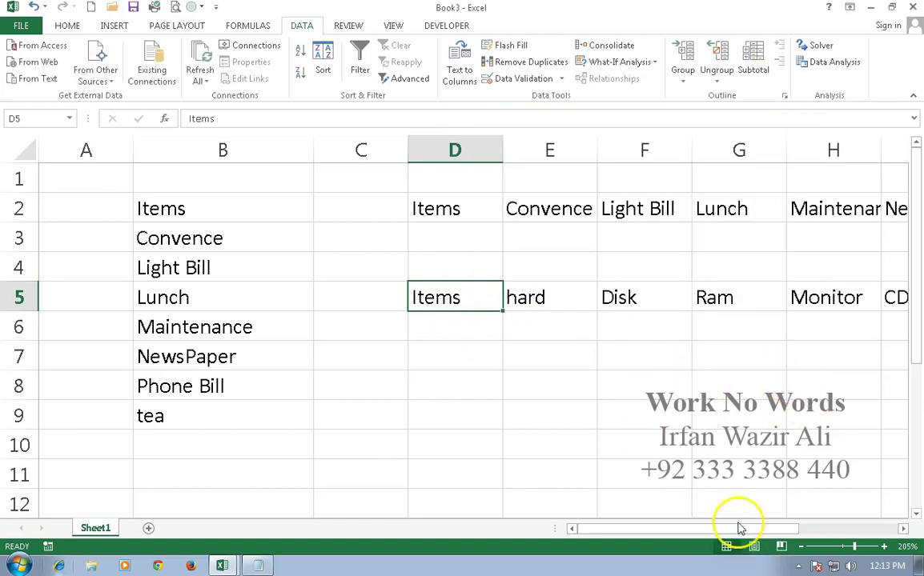
Inspect the nine-column split, then undo it with Ctrl+Z
scroll(708, 533, right, 1)
drag(730, 533, 773, 542)
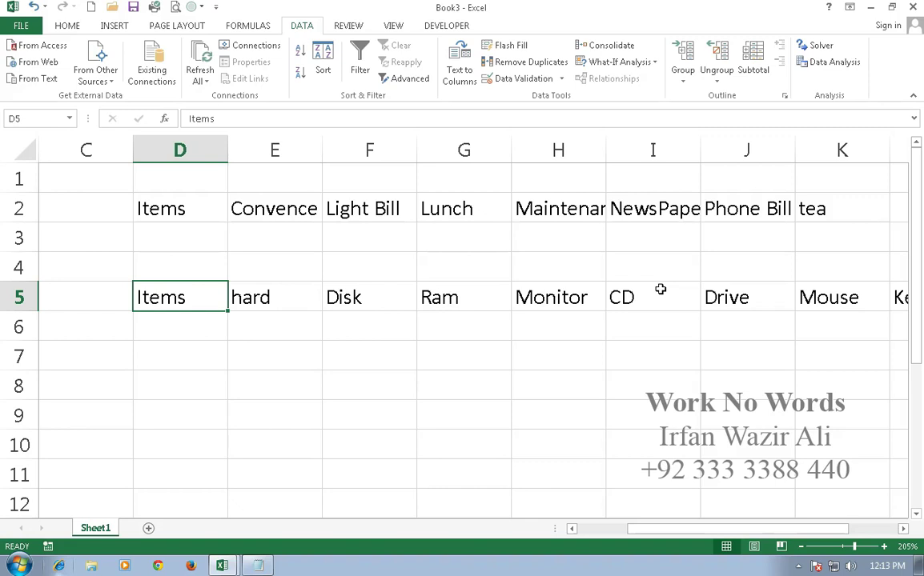
key(ctrl+z)
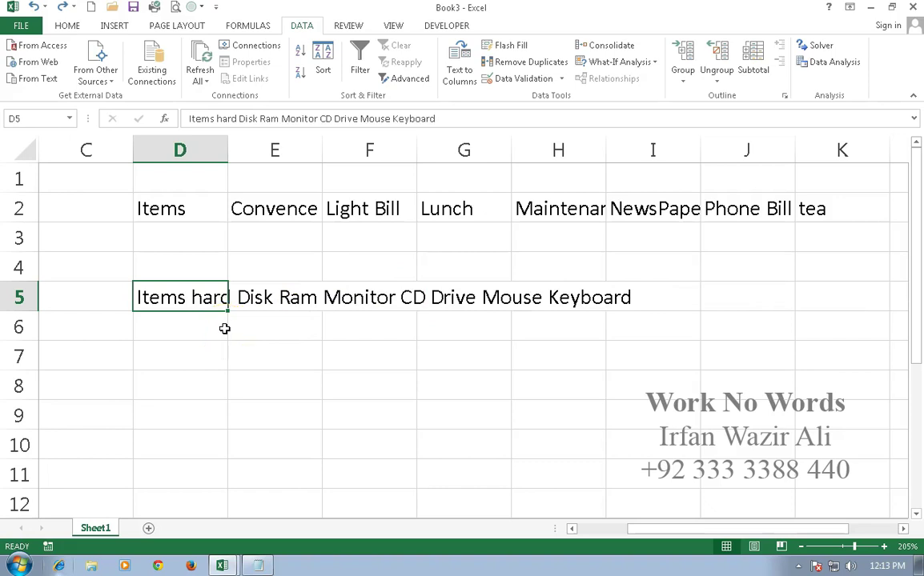
Rerun fixed-width Text to Columns on D5, removing breaks so 'hard Disk' and 'CD Drive' stay whole
click(453, 76)
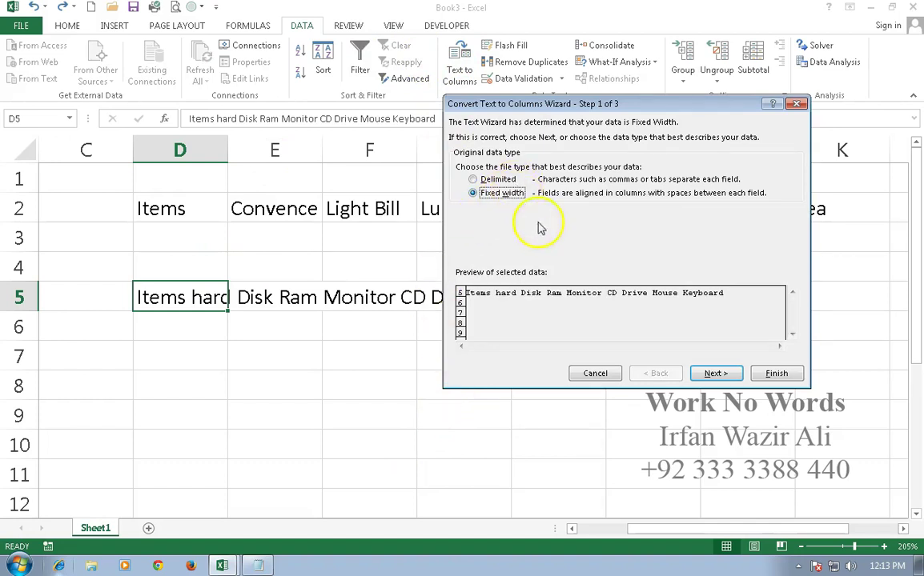
click(715, 373)
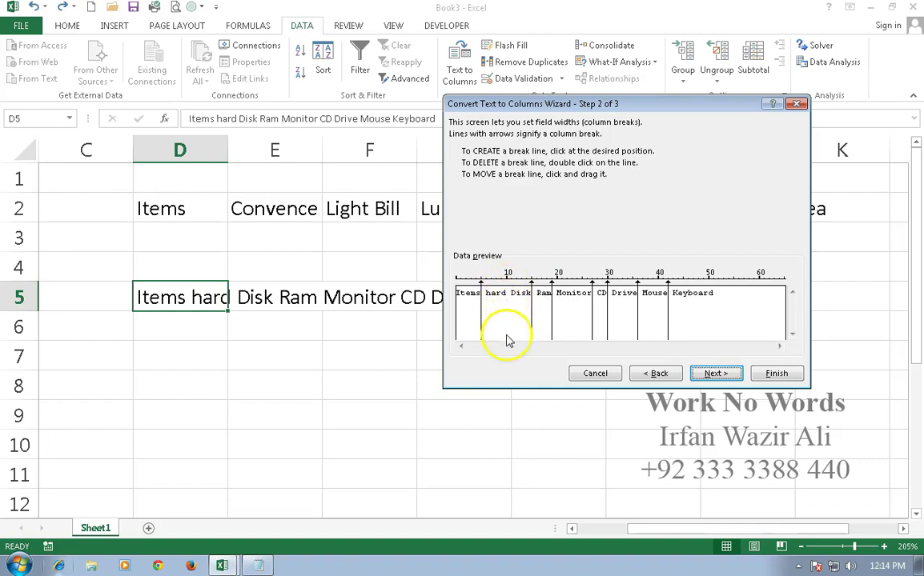
double_click(607, 312)
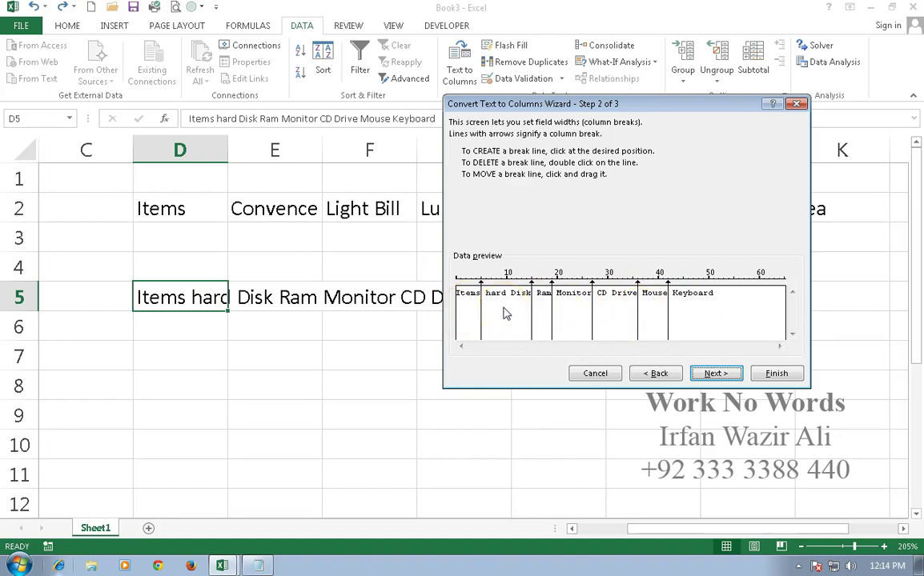
click(724, 376)
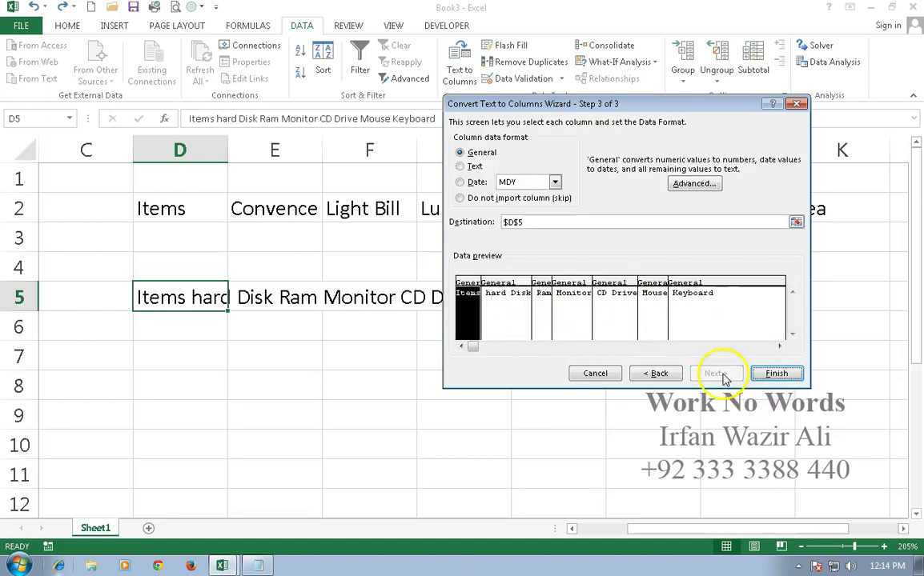
click(772, 373)
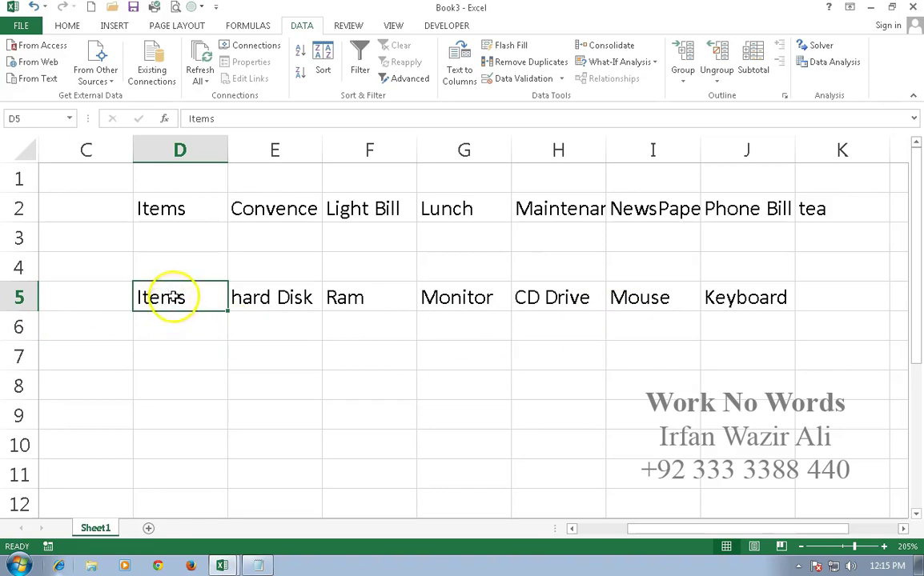
Copy the seven items in D5:J5 and select D8 as the paste destination
drag(184, 296, 708, 300)
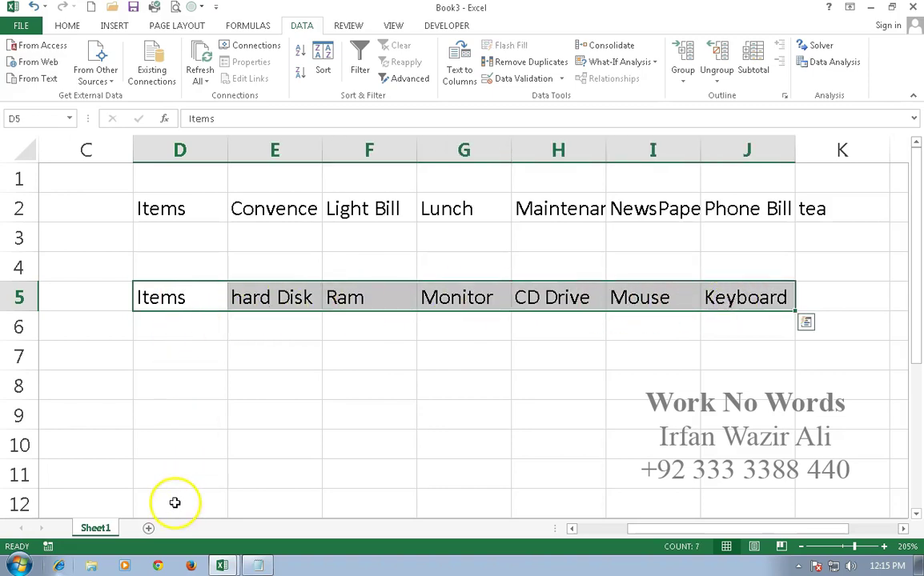
key(shift+BackSpace)
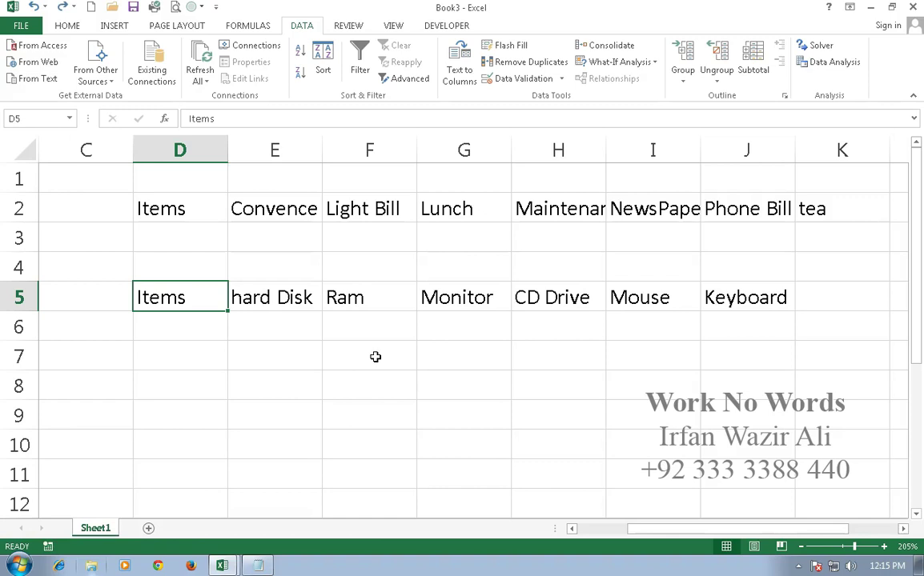
shift+click(711, 300)
key(ctrl+c)
click(200, 385)
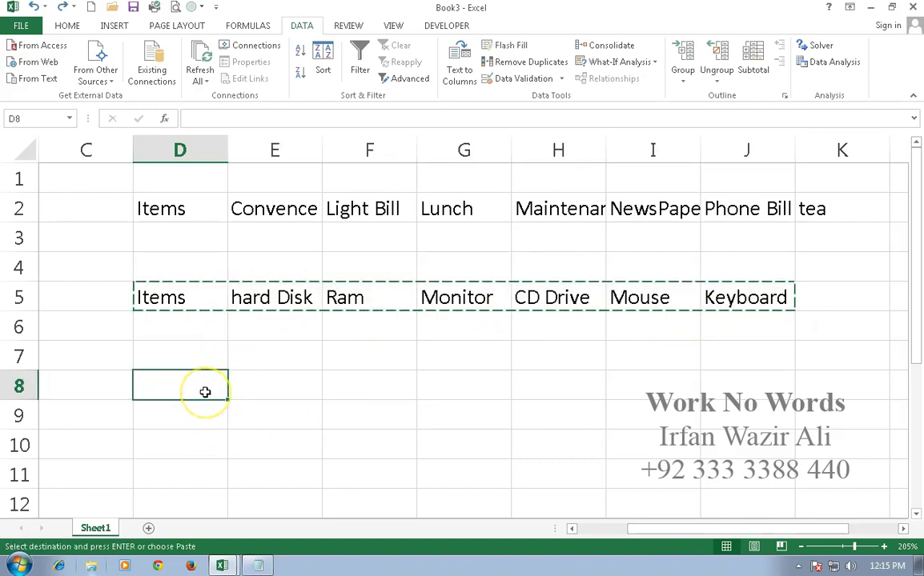
Paste the seven copied items transposed so they run down D8:D14, from Items to Keyboard
scroll(205, 393, down, 1)
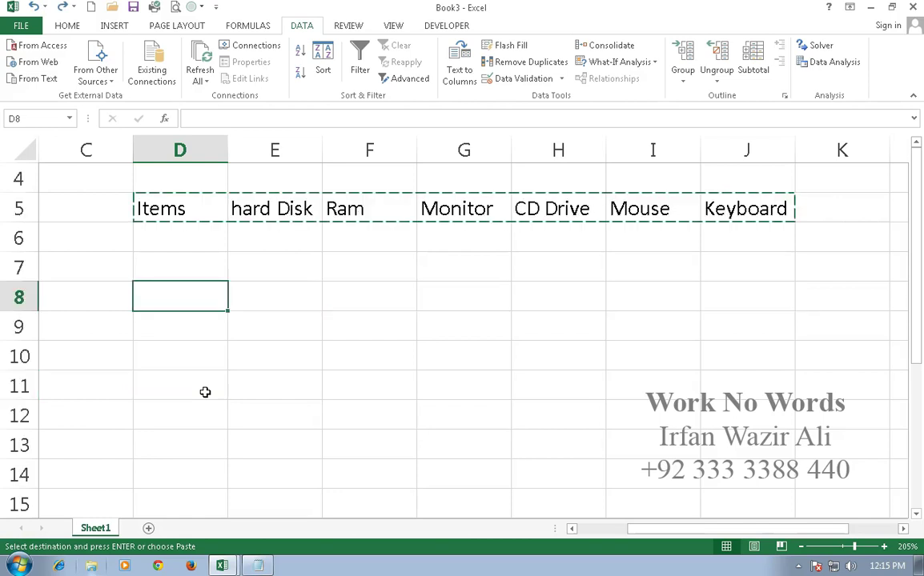
click(67, 26)
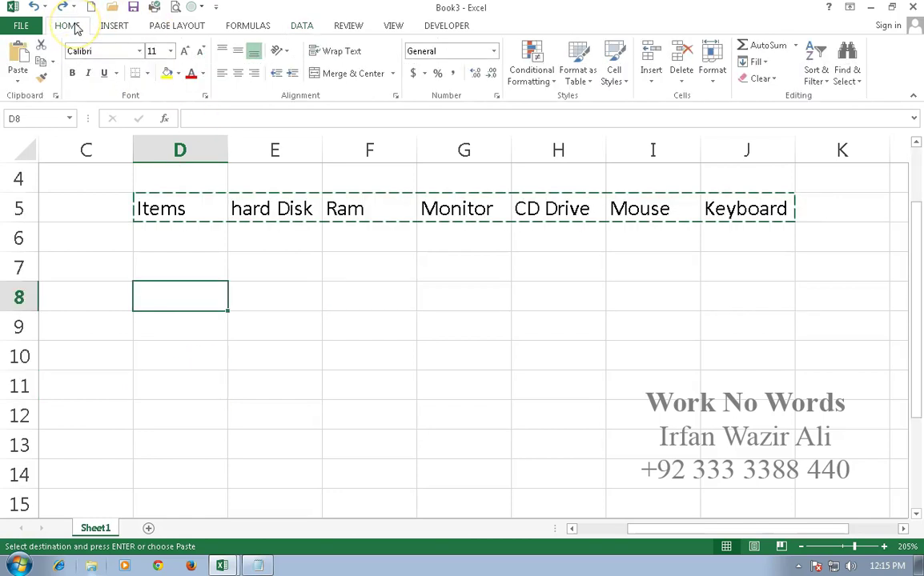
click(17, 84)
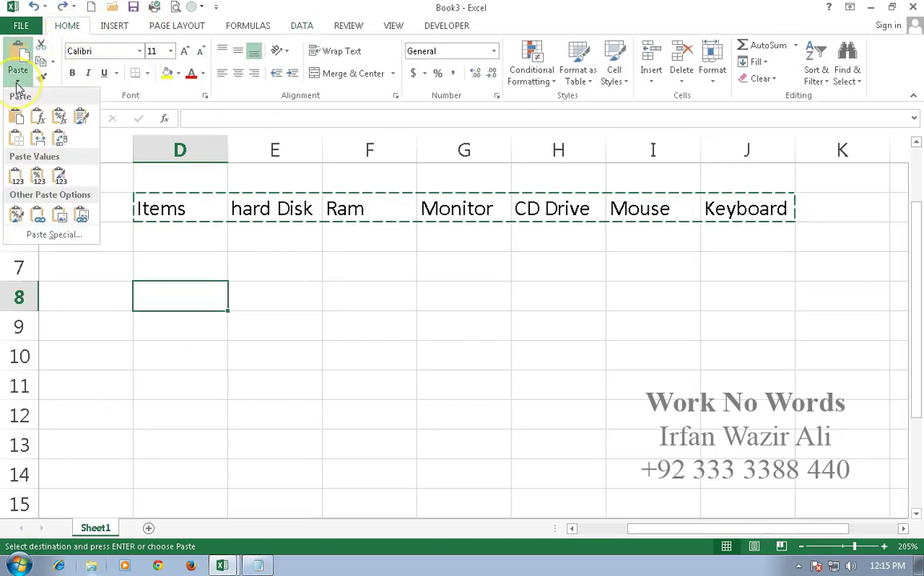
click(63, 140)
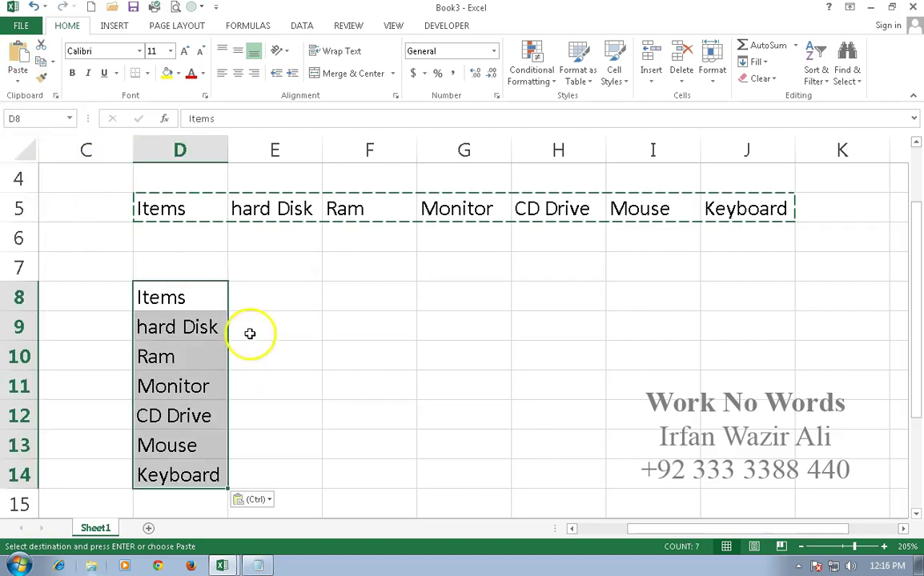